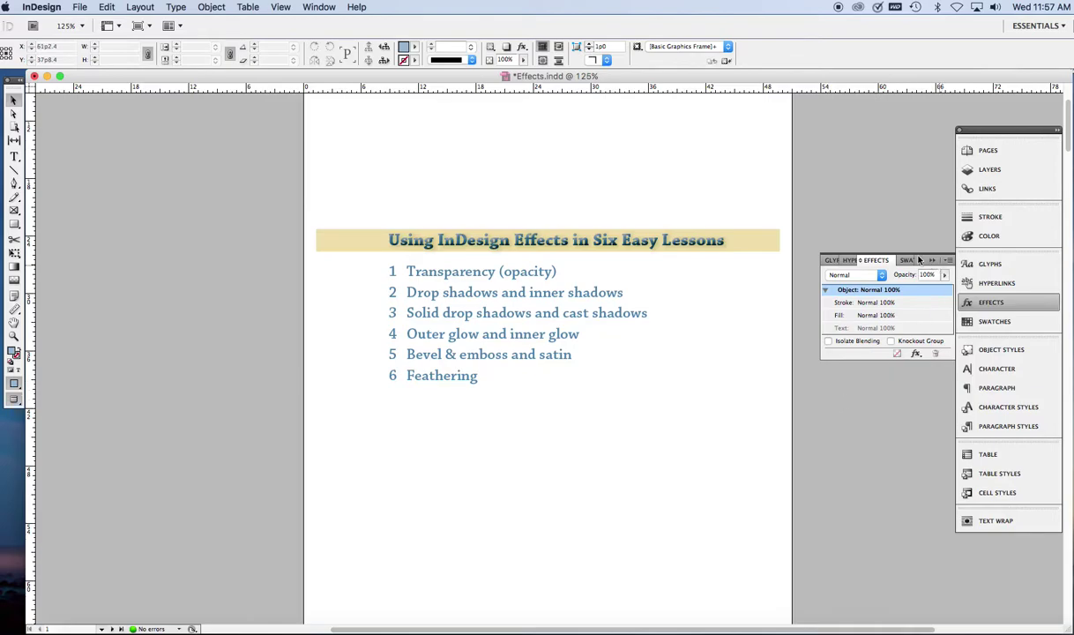
- Open the Effects panel's fx effects list and dismiss it without choosing an effect
{"action": "left_click", "coordinate": [916, 354]}
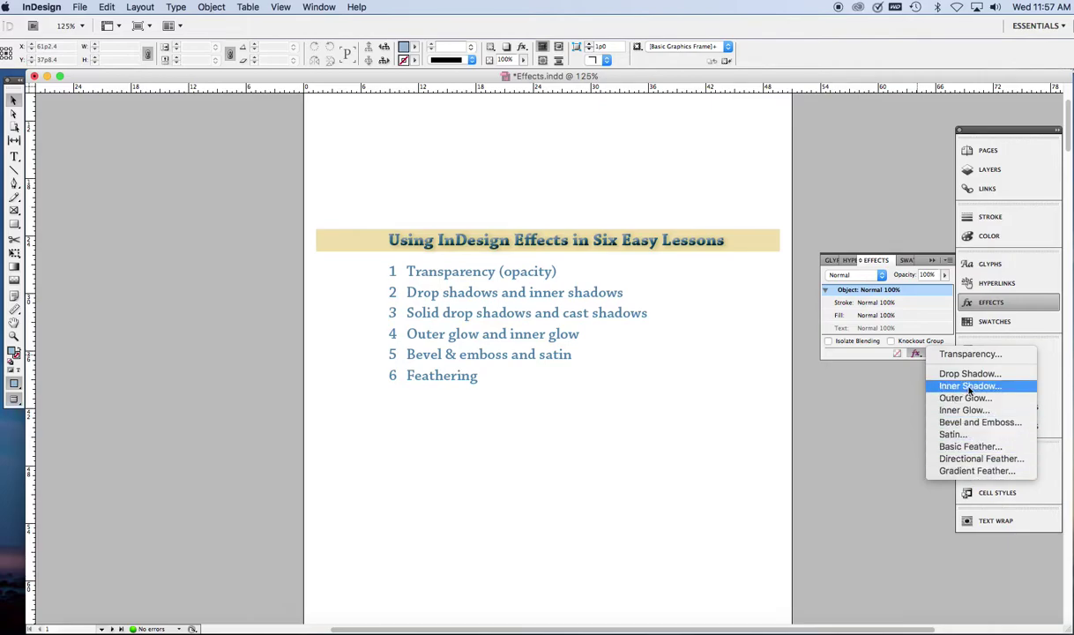
{"action": "left_click", "coordinate": [878, 394]}
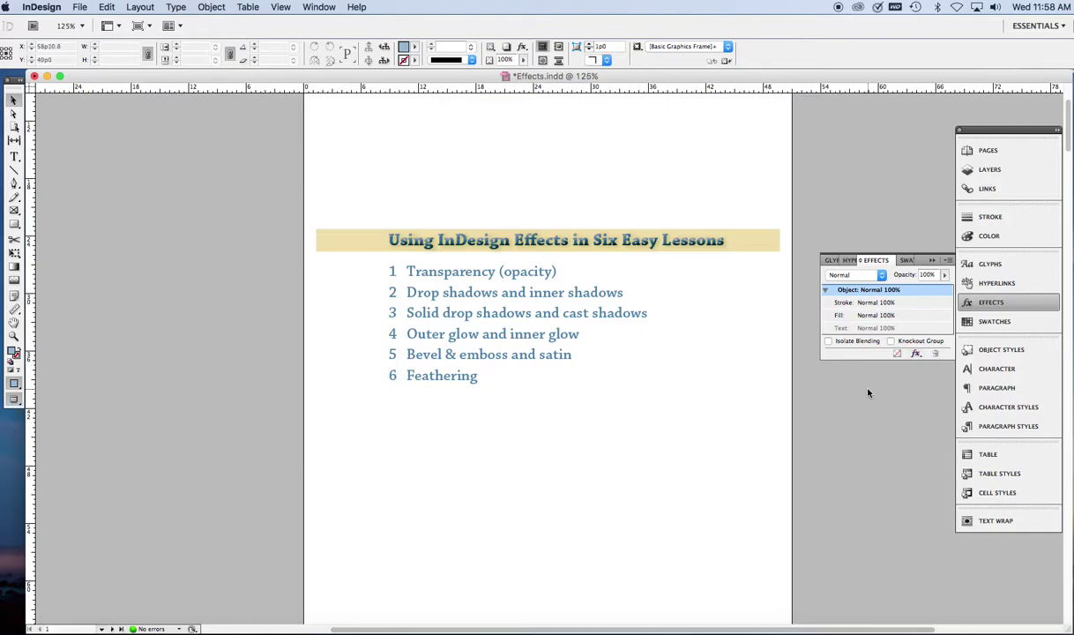
- Jump to page 2, select the lower blue rectangle with the thick border, and zoom in
{"action": "key", "text": "super+j"}
{"action": "type", "text": "2"}
{"action": "key", "text": "Return"}
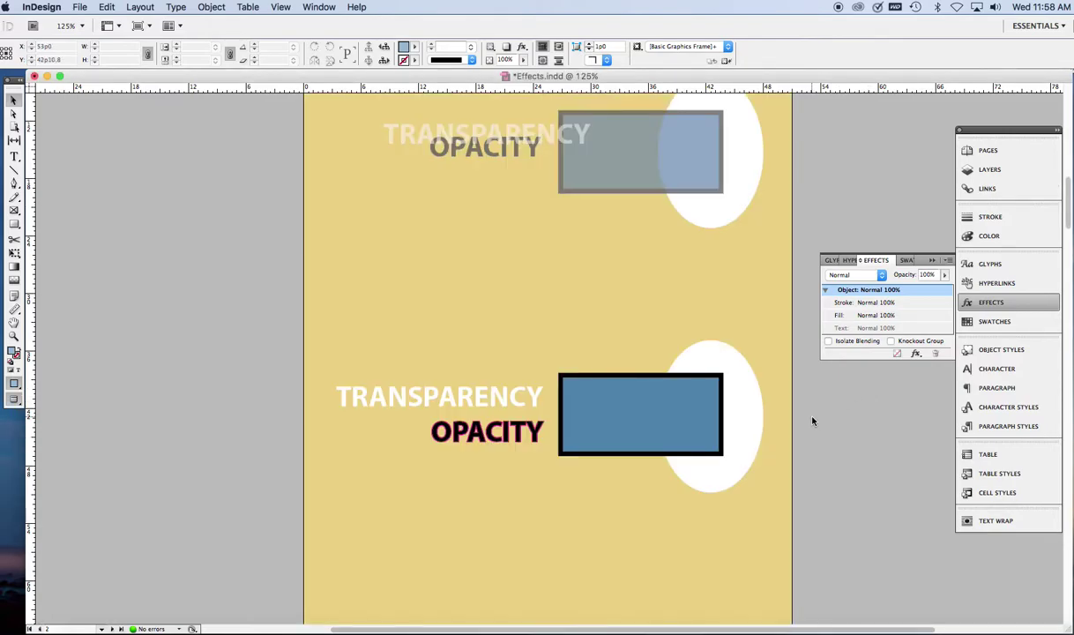
{"action": "scroll", "coordinate": [813, 421], "scroll_direction": "up", "scroll_amount": 1}
{"action": "scroll", "coordinate": [813, 421], "scroll_direction": "up", "scroll_amount": 1}
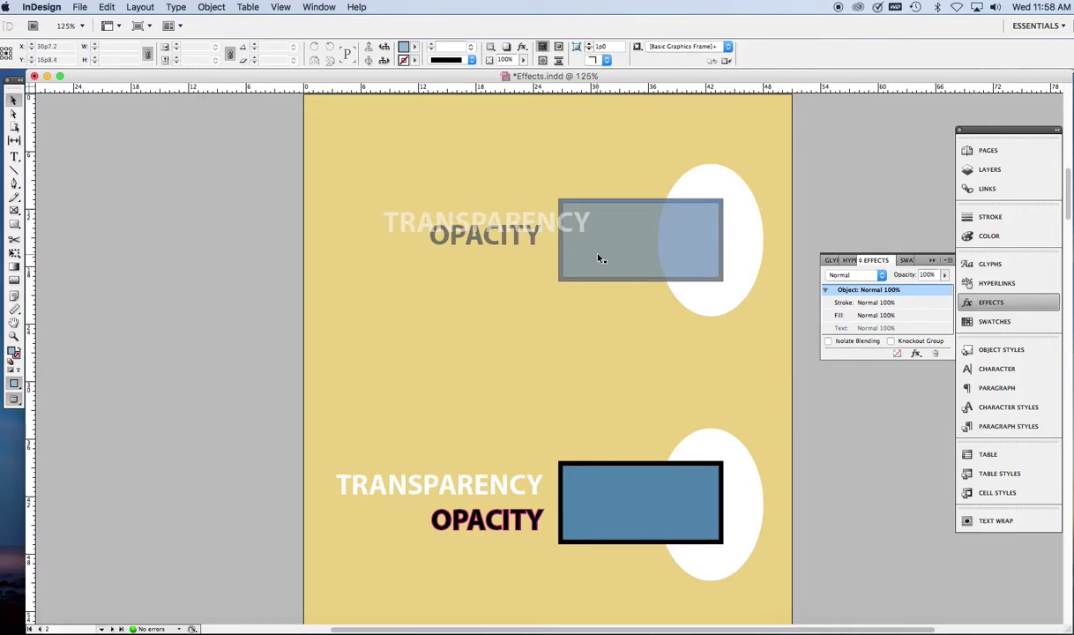
{"action": "left_click", "coordinate": [620, 483]}
{"action": "key", "text": "super+equal"}
{"action": "key", "text": "super+equal"}
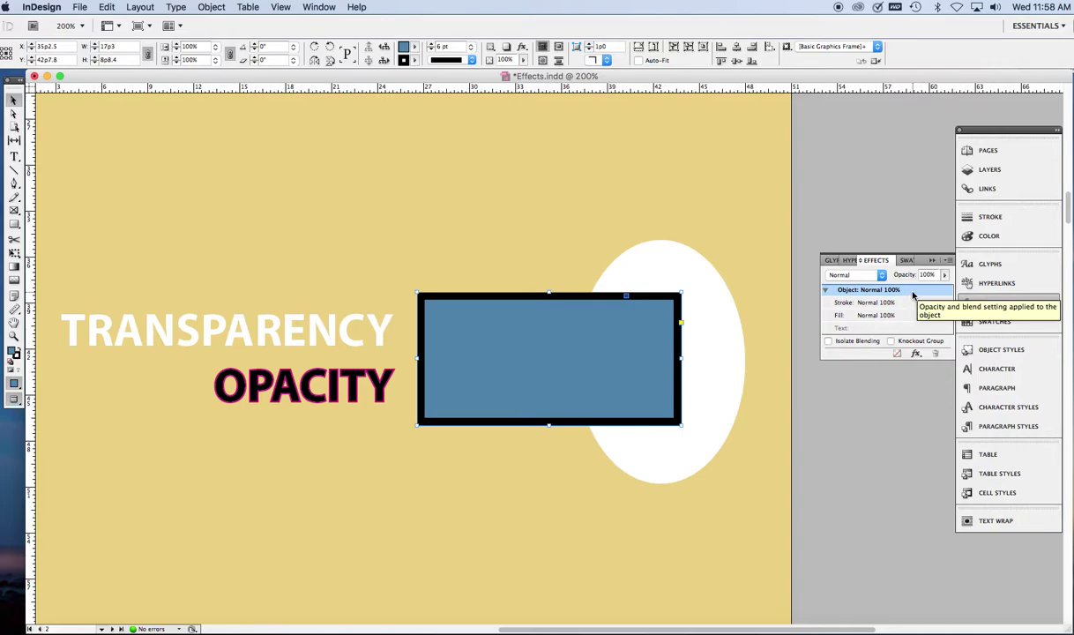
- Lower the blue rectangle's object opacity to 60% so the white ellipse shows through
{"action": "left_click", "coordinate": [944, 275]}
{"action": "left_click_drag", "start_coordinate": [947, 288], "coordinate": [920, 291]}
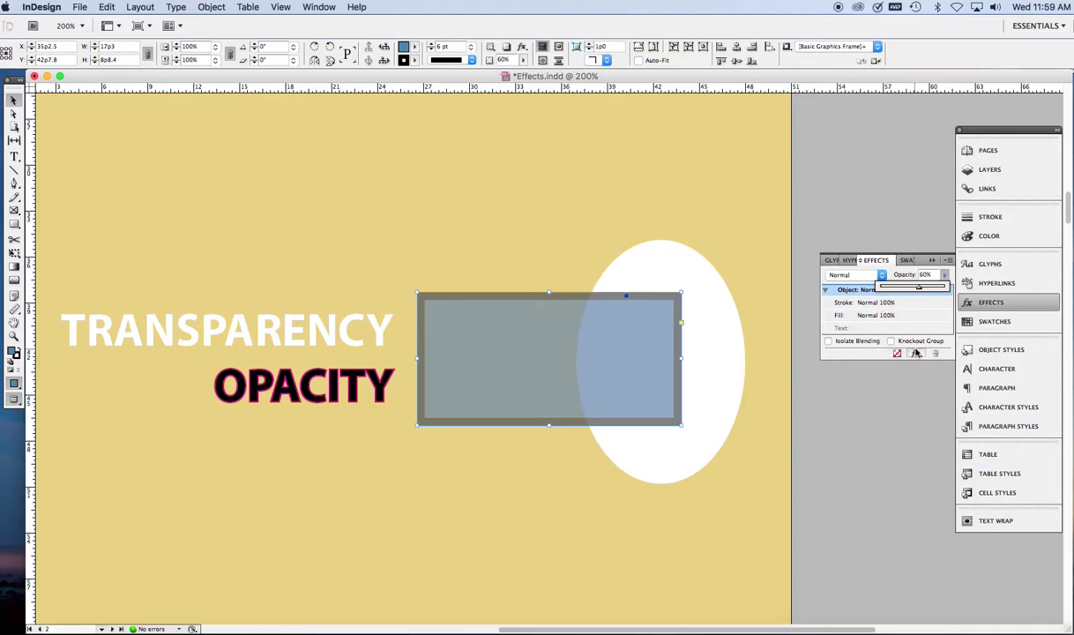
{"action": "left_click", "coordinate": [917, 354]}
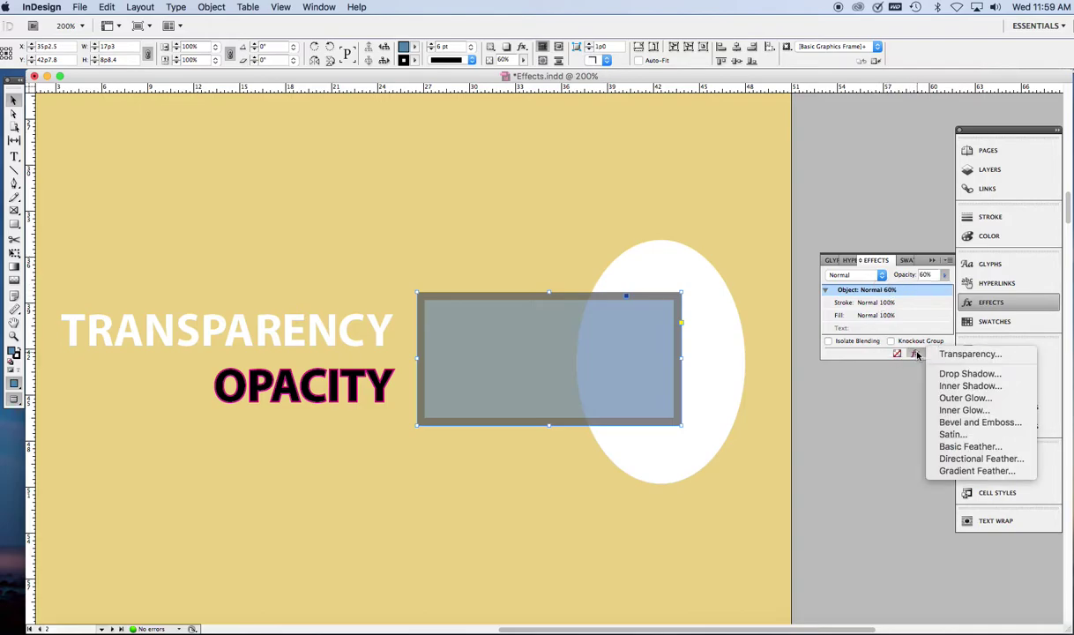
{"action": "left_click", "coordinate": [967, 355]}
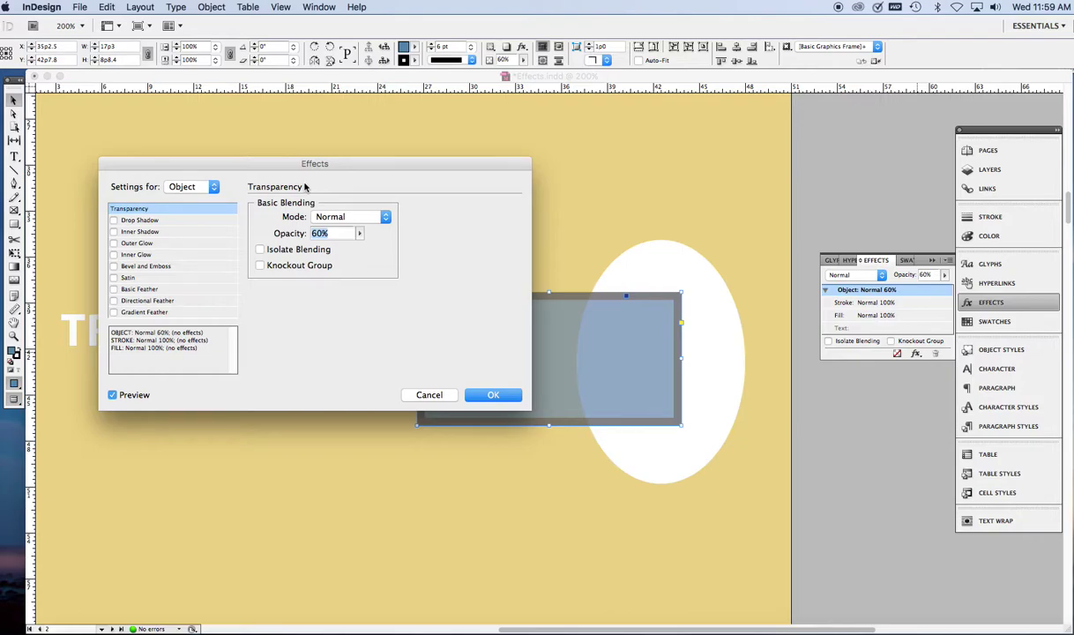
{"action": "left_click", "coordinate": [386, 218]}
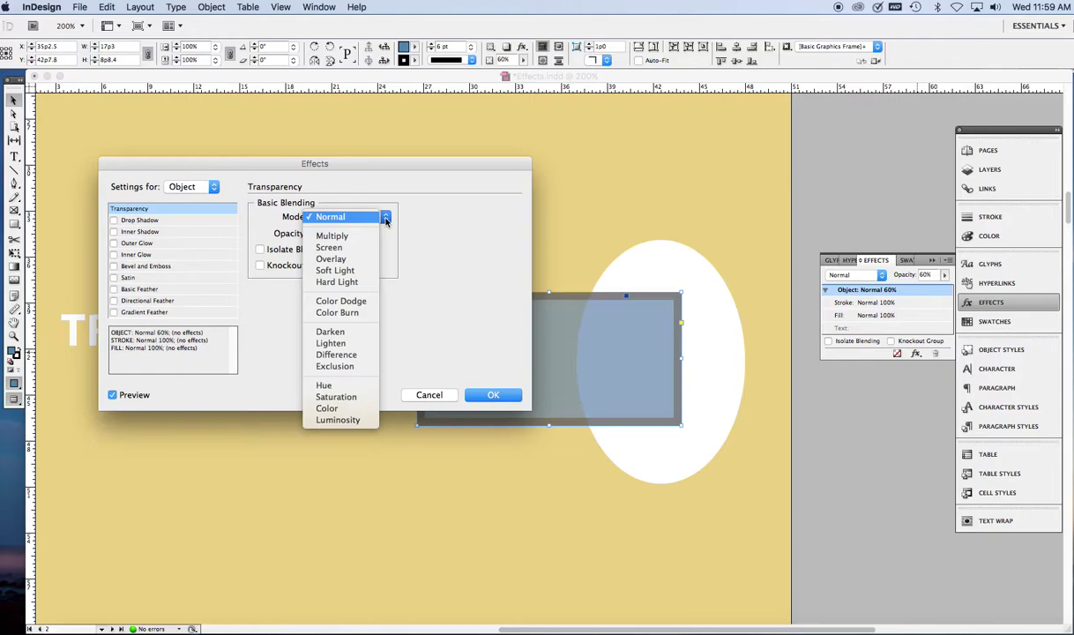
{"action": "left_click", "coordinate": [389, 219]}
{"action": "left_click", "coordinate": [430, 395]}
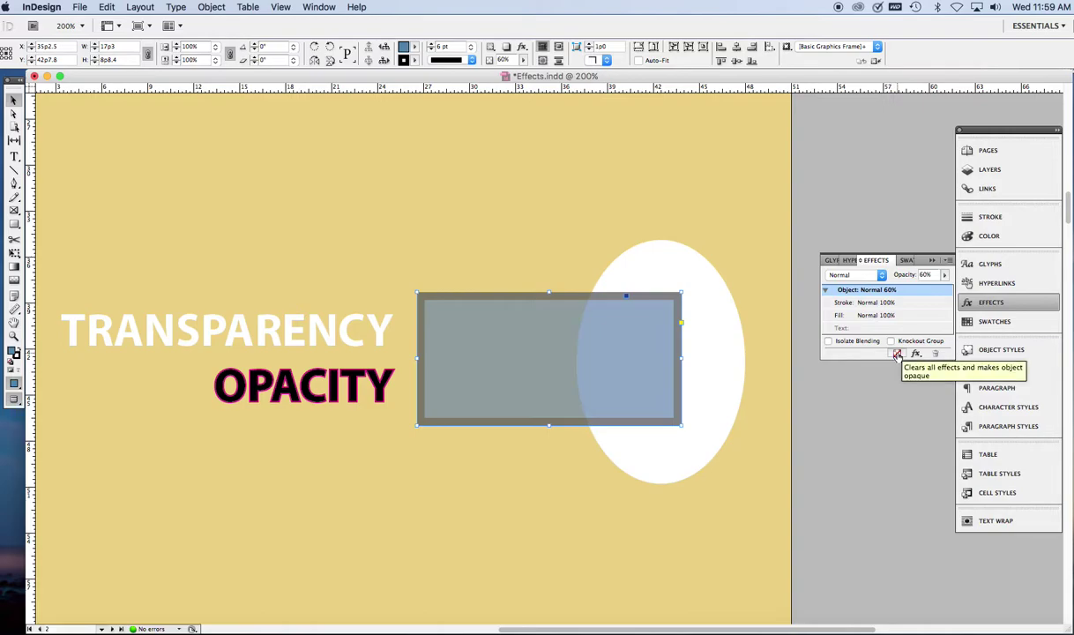
- Clear all effects on the rectangle, restoring it to 100% opacity
{"action": "left_click", "coordinate": [897, 354]}
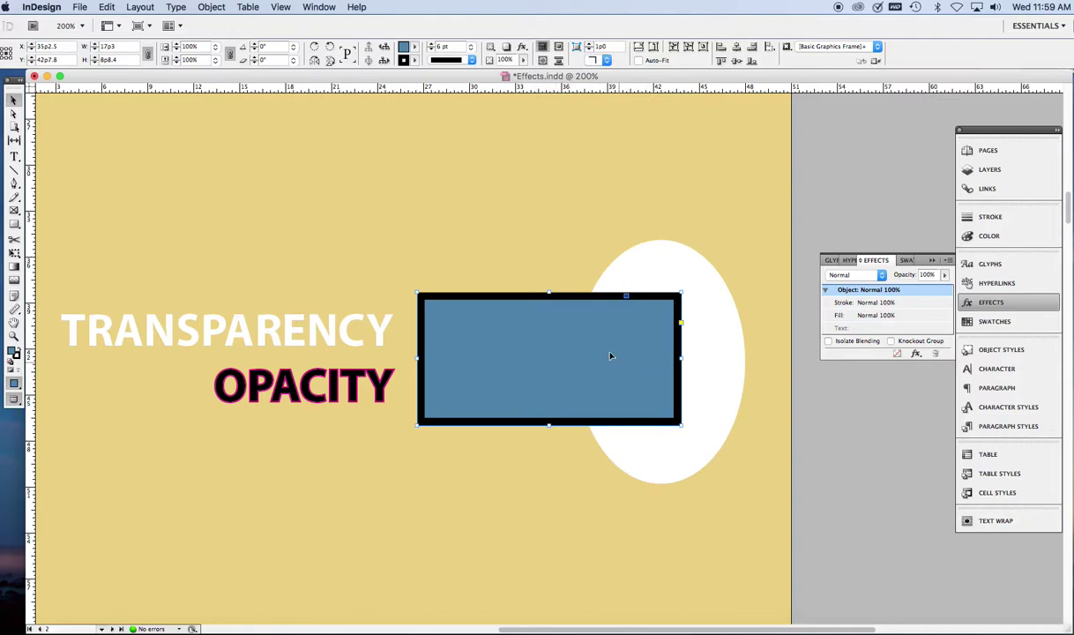
- Set the rectangle's stroke opacity to 76% and its fill opacity to 28%
{"action": "left_click", "coordinate": [876, 302]}
{"action": "left_click", "coordinate": [945, 275]}
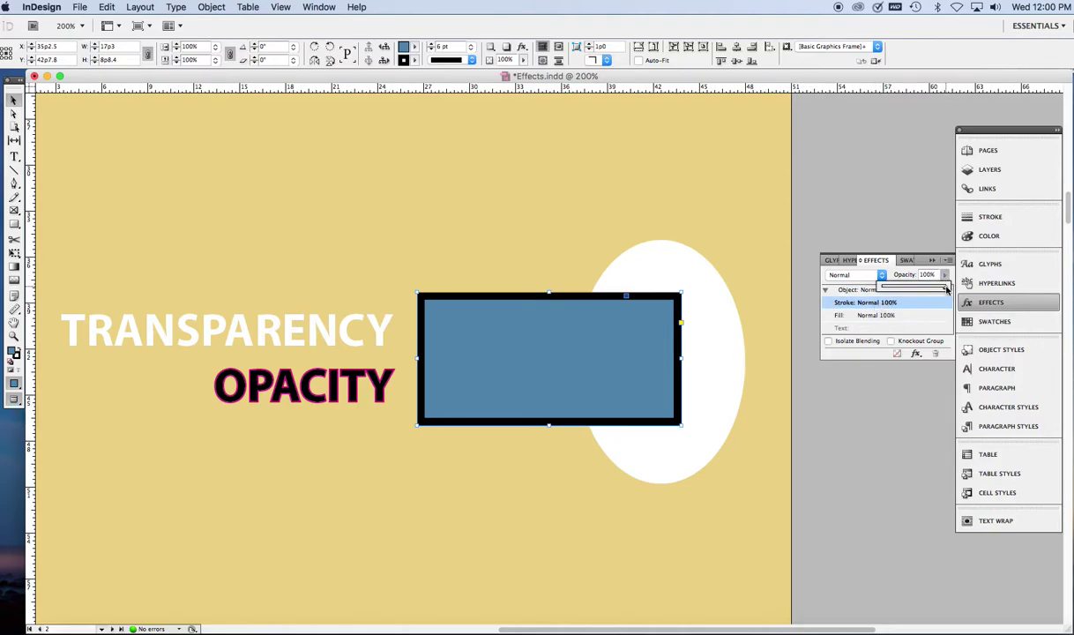
{"action": "left_click_drag", "start_coordinate": [944, 286], "coordinate": [930, 287]}
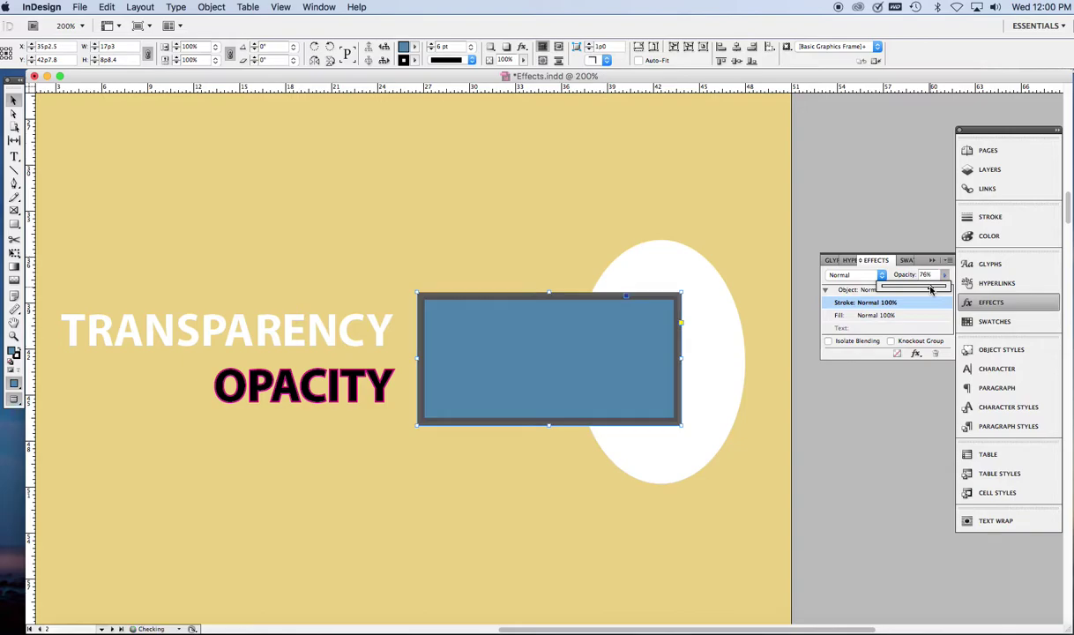
{"action": "left_click", "coordinate": [878, 314]}
{"action": "left_click", "coordinate": [946, 275]}
{"action": "left_click_drag", "start_coordinate": [945, 279], "coordinate": [899, 291]}
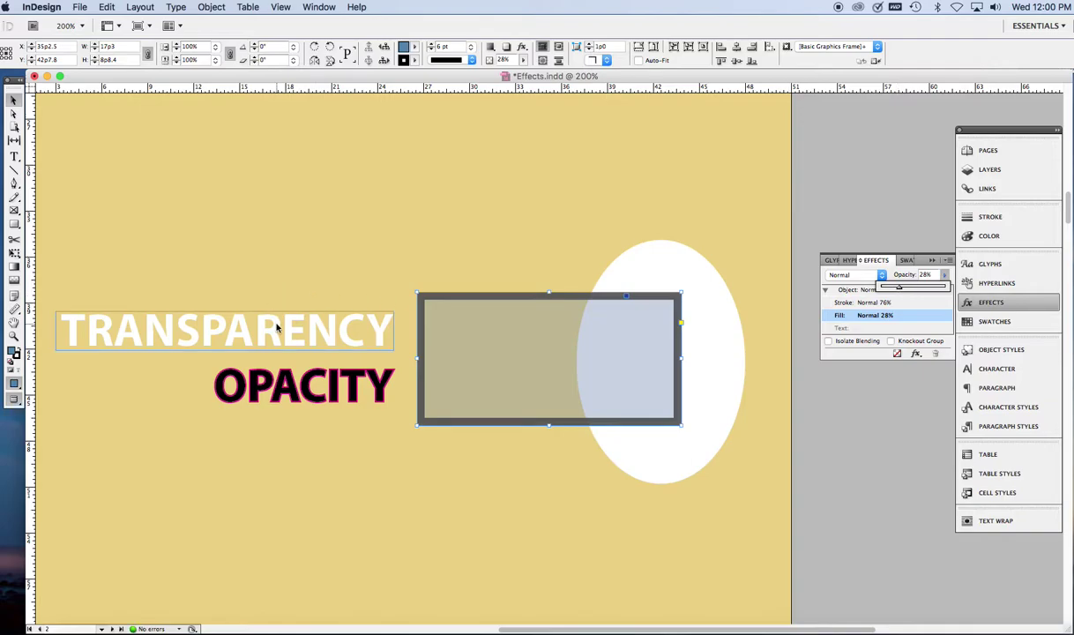
- Fade only the TRANSPARENCY heading's text to 49% opacity
{"action": "left_click", "coordinate": [276, 326]}
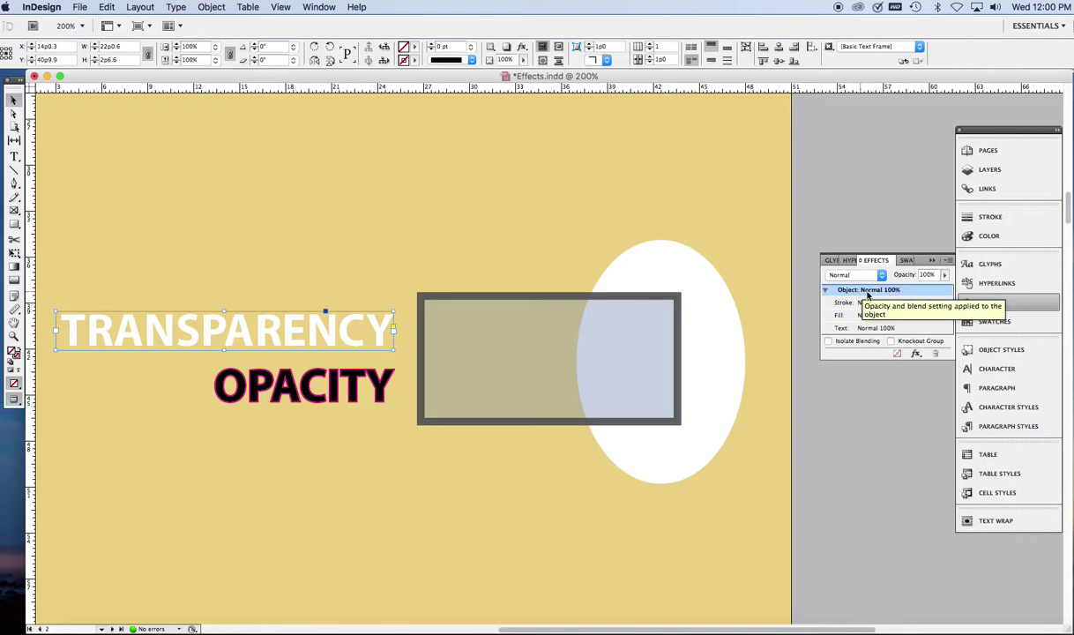
{"action": "left_click", "coordinate": [945, 274]}
{"action": "mouse_move", "coordinate": [944, 290]}
{"action": "left_mouse_down"}
{"action": "mouse_move", "coordinate": [869, 288]}
{"action": "mouse_move", "coordinate": [948, 290]}
{"action": "left_mouse_up"}
{"action": "left_click", "coordinate": [879, 328]}
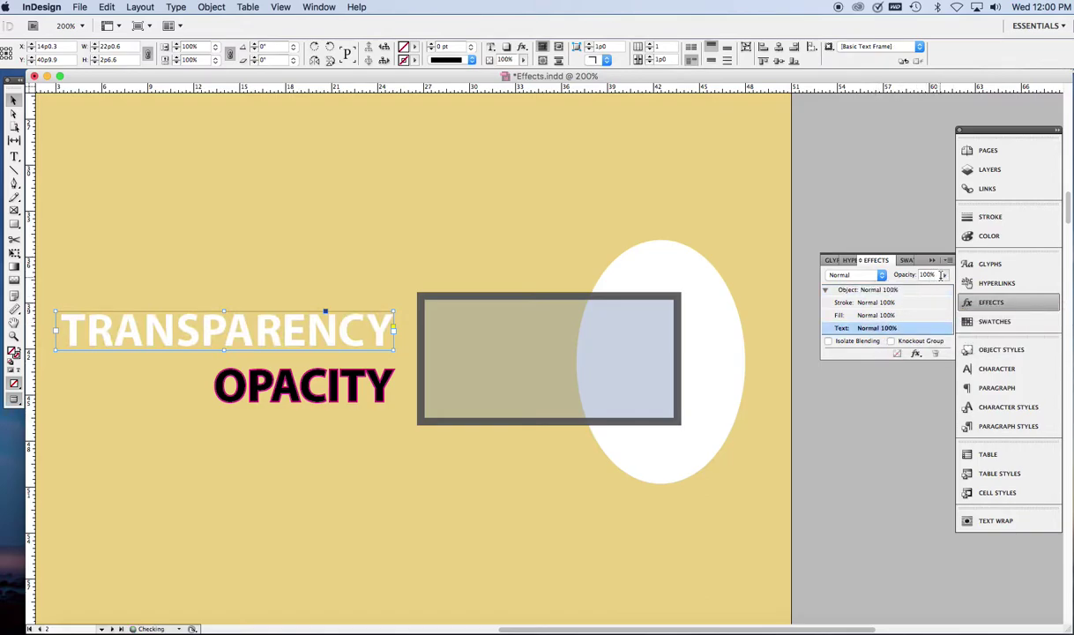
{"action": "left_click_drag", "start_coordinate": [944, 291], "coordinate": [913, 293]}
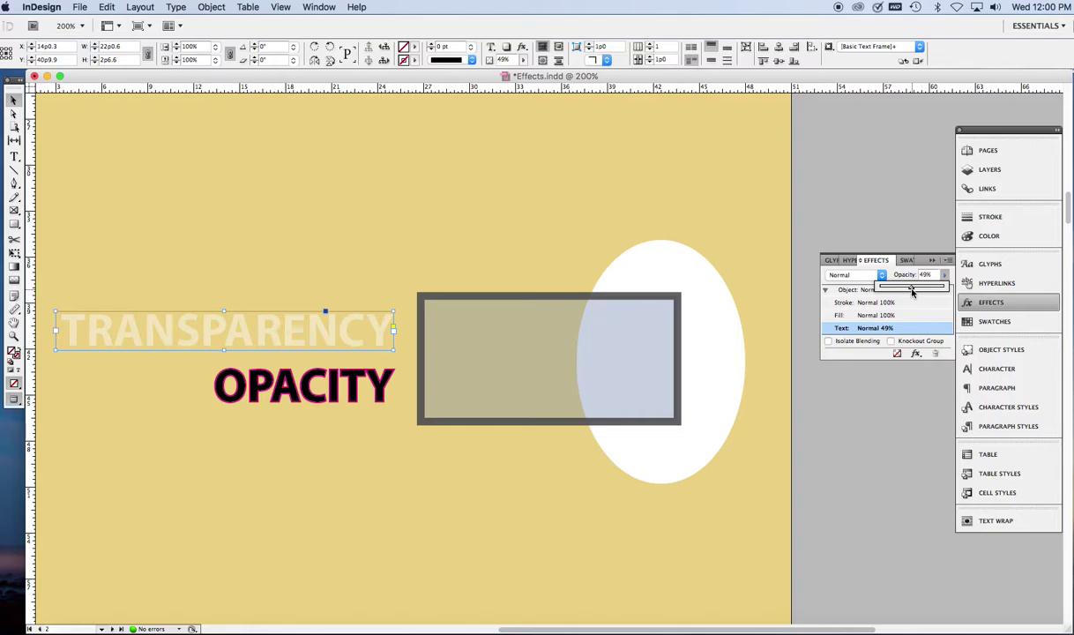
{"action": "left_click", "coordinate": [340, 394]}
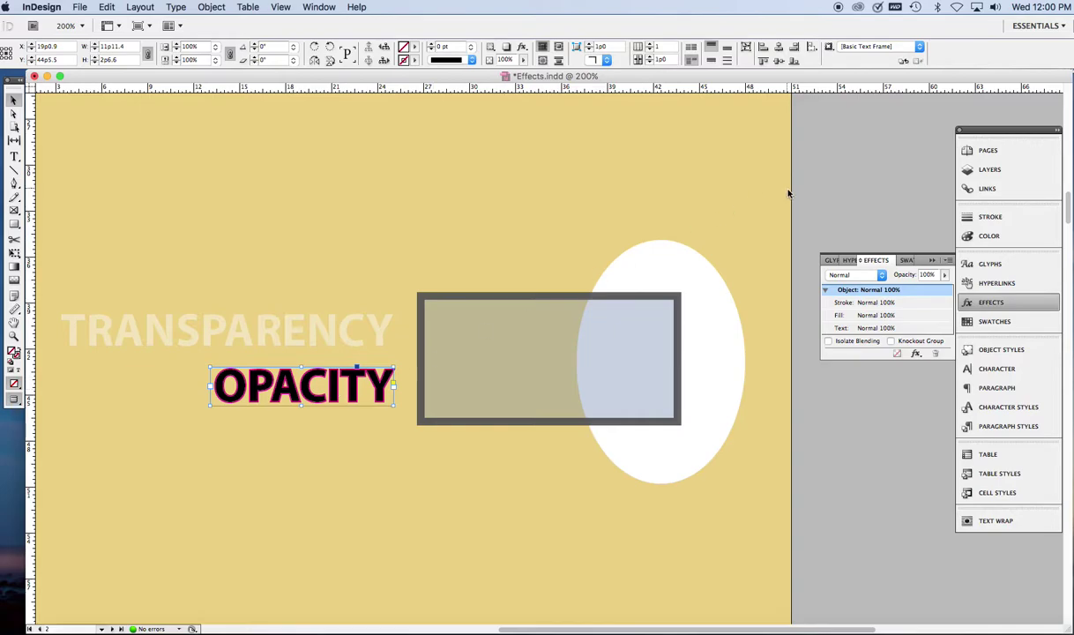
{"action": "left_click", "coordinate": [944, 277]}
{"action": "left_click_drag", "start_coordinate": [944, 287], "coordinate": [909, 292]}
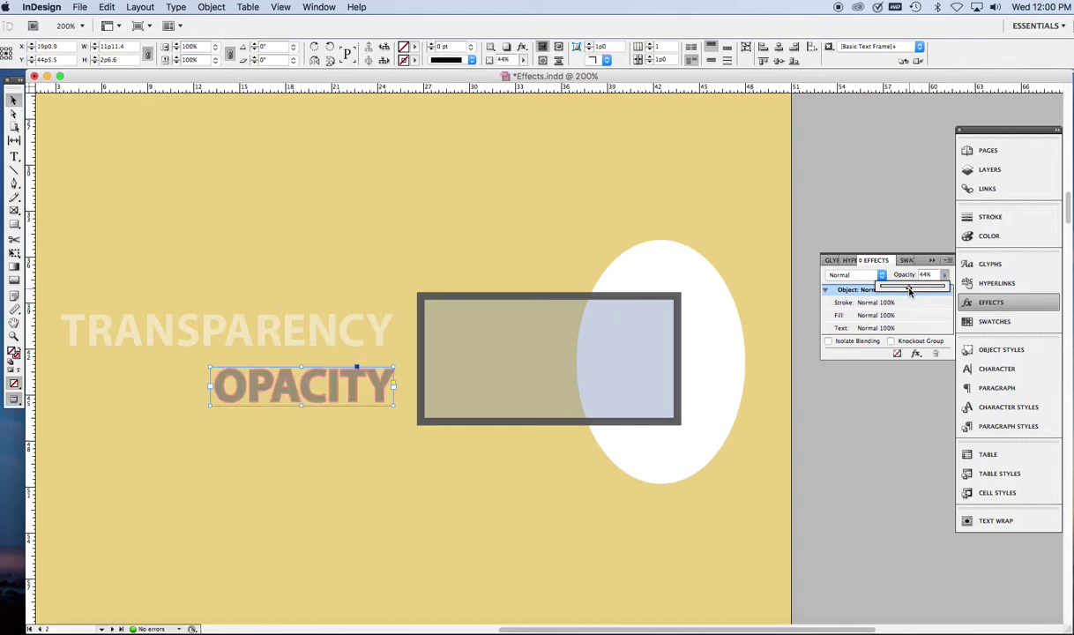
{"action": "left_click_drag", "start_coordinate": [910, 291], "coordinate": [945, 286]}
{"action": "left_click", "coordinate": [901, 303]}
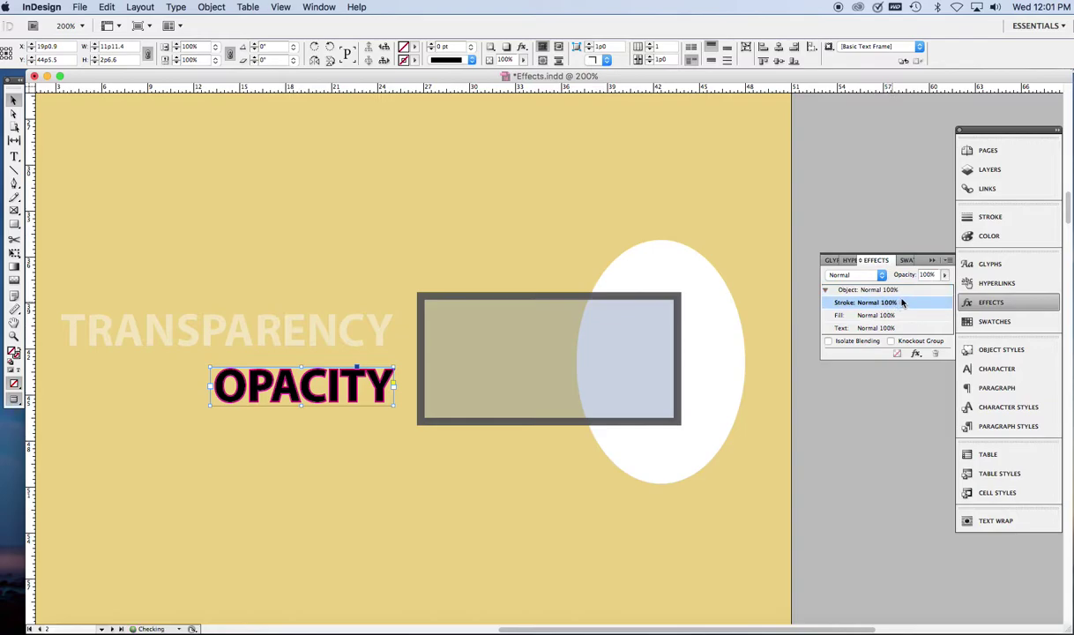
{"action": "left_click", "coordinate": [945, 275]}
{"action": "mouse_move", "coordinate": [944, 288]}
{"action": "left_mouse_down"}
{"action": "mouse_move", "coordinate": [914, 292]}
{"action": "mouse_move", "coordinate": [946, 288]}
{"action": "left_mouse_up"}
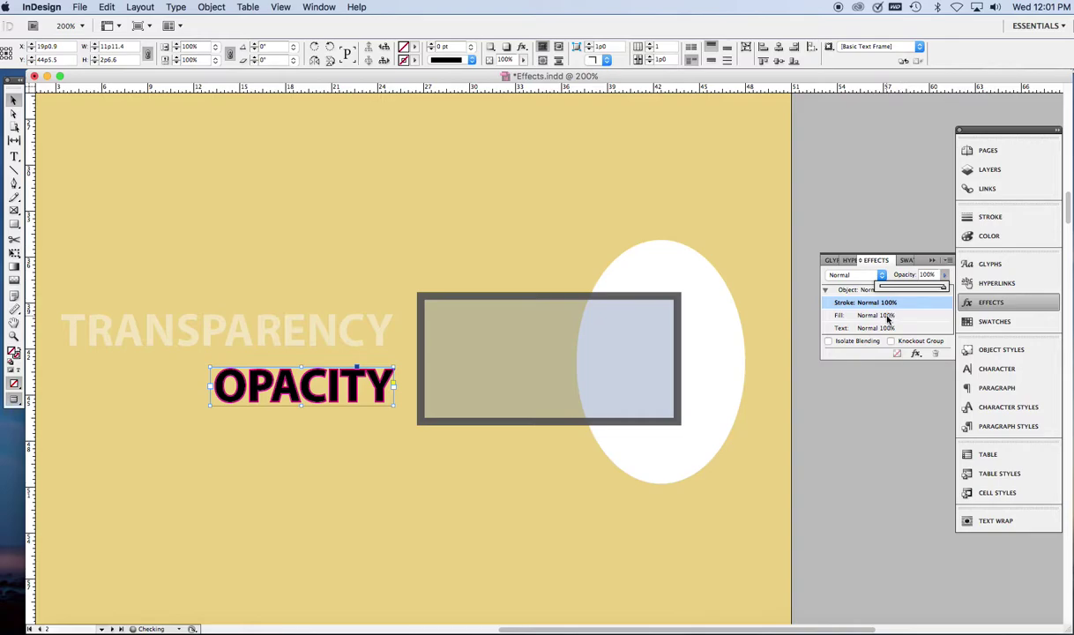
{"action": "left_click", "coordinate": [882, 315]}
{"action": "left_click", "coordinate": [944, 274]}
{"action": "mouse_move", "coordinate": [944, 287]}
{"action": "left_mouse_down"}
{"action": "mouse_move", "coordinate": [900, 292]}
{"action": "mouse_move", "coordinate": [960, 292]}
{"action": "left_mouse_up"}
{"action": "left_click", "coordinate": [882, 328]}
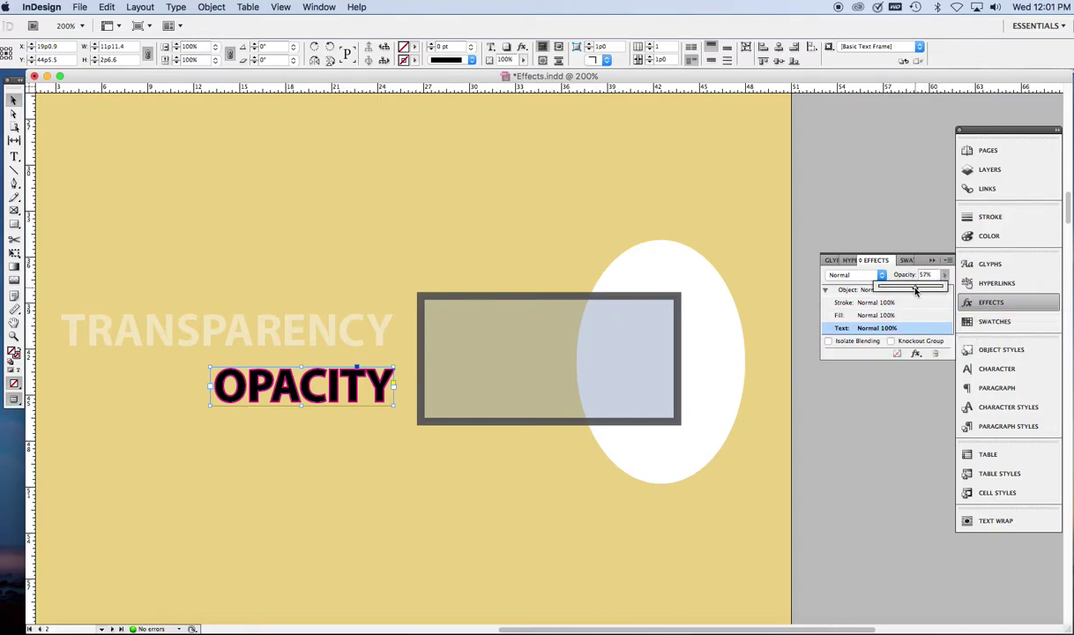
{"action": "left_click", "coordinate": [945, 274]}
{"action": "mouse_move", "coordinate": [943, 287]}
{"action": "left_mouse_down"}
{"action": "mouse_move", "coordinate": [873, 281]}
{"action": "mouse_move", "coordinate": [947, 304]}
{"action": "left_mouse_up"}
- Convert the OPACITY text to outlines with Type > Create Outlines
{"action": "left_click", "coordinate": [175, 8]}
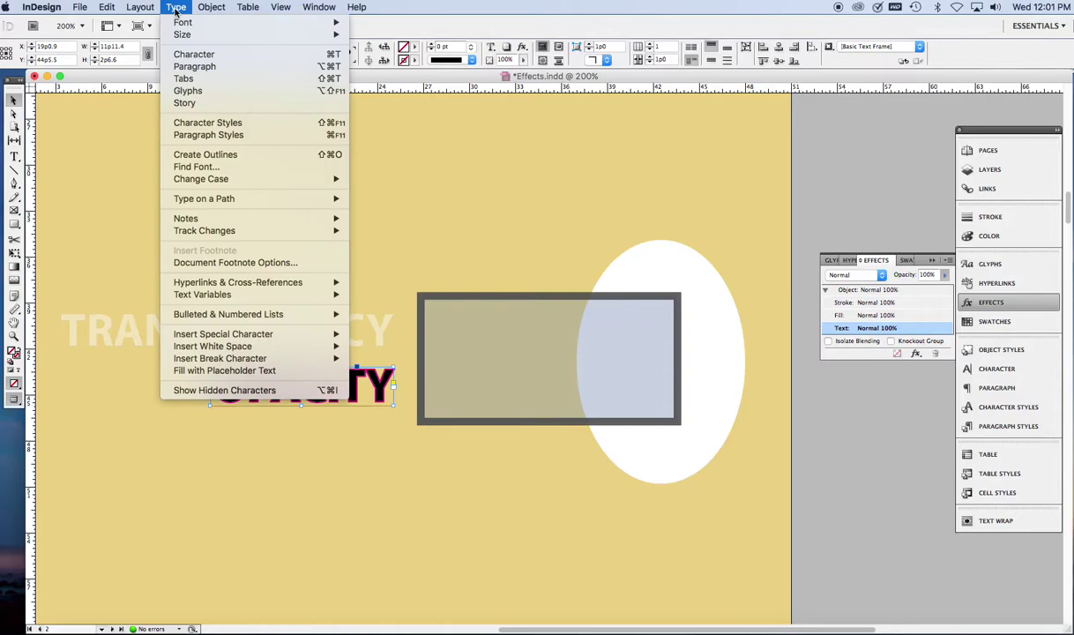
{"action": "left_click", "coordinate": [196, 156]}
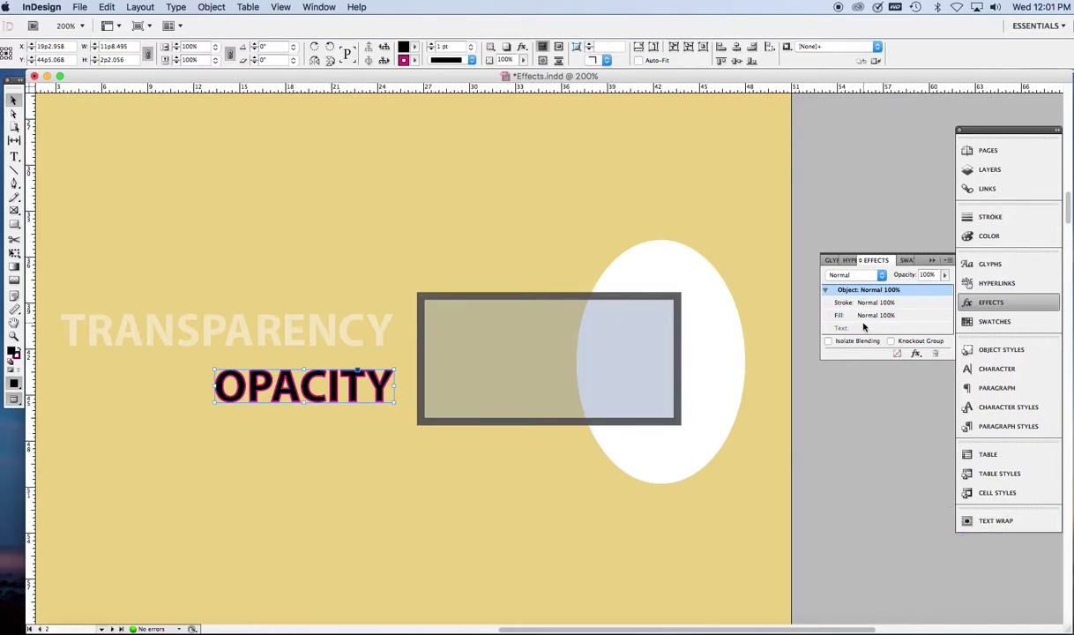
- Set the outlined OPACITY word's fill to 0% and move it below the rectangle over the ellipse
{"action": "left_click", "coordinate": [878, 304]}
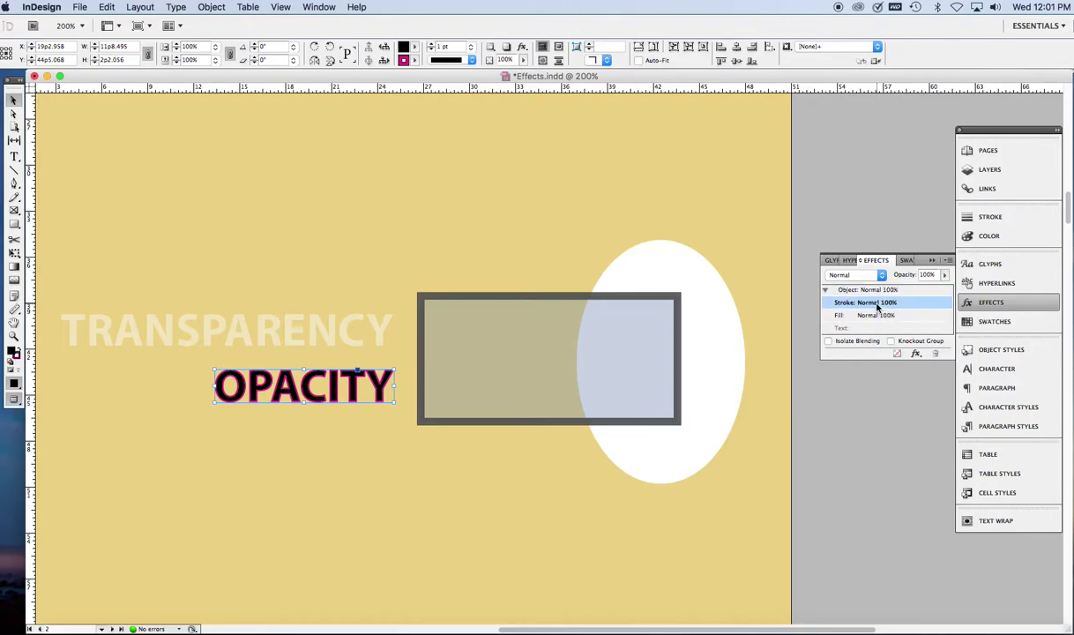
{"action": "left_click", "coordinate": [876, 316]}
{"action": "left_click", "coordinate": [944, 275]}
{"action": "left_click_drag", "start_coordinate": [943, 291], "coordinate": [836, 284]}
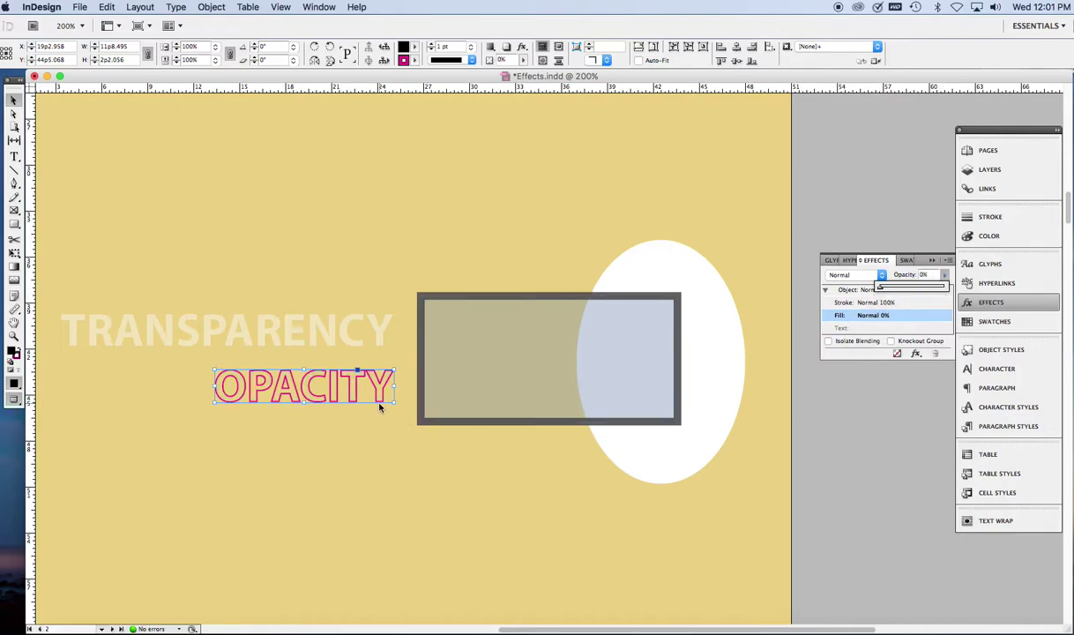
{"action": "left_click_drag", "start_coordinate": [380, 405], "coordinate": [475, 406]}
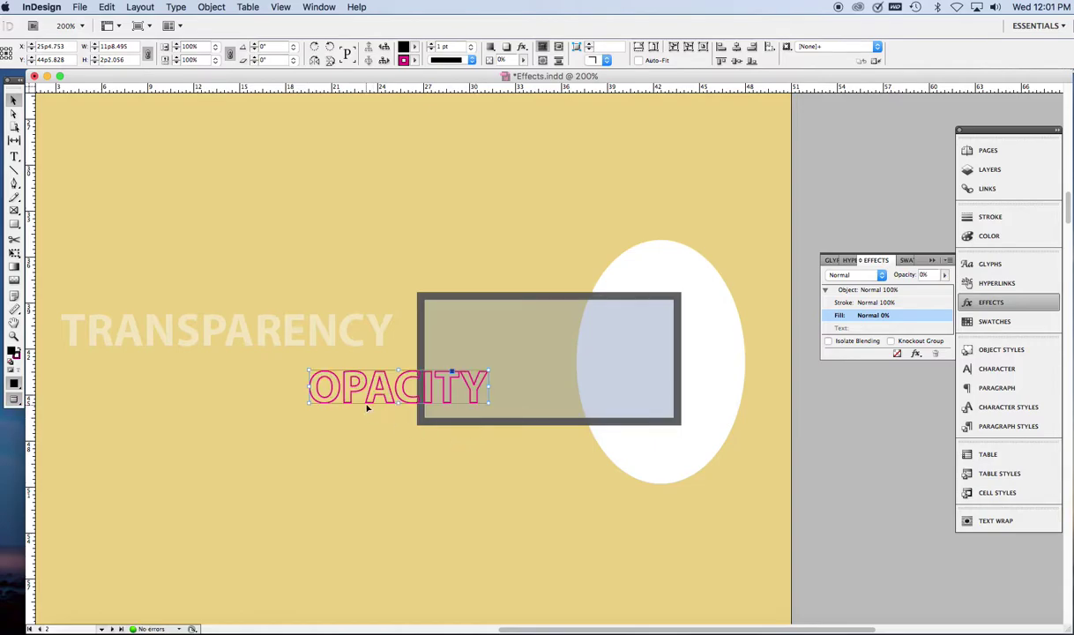
{"action": "left_click_drag", "start_coordinate": [369, 406], "coordinate": [569, 479]}
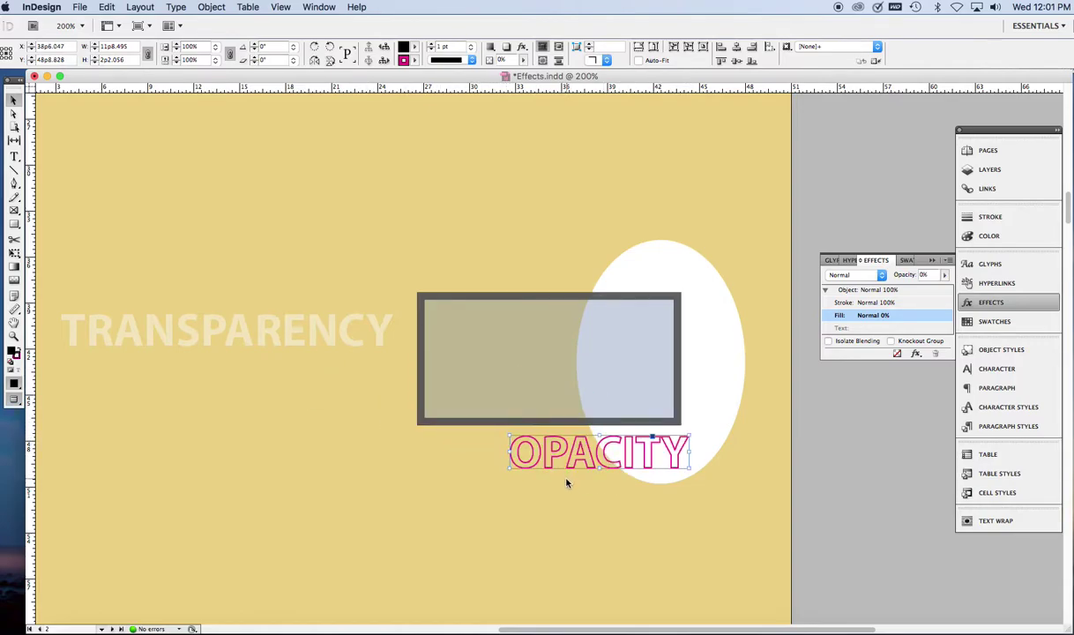